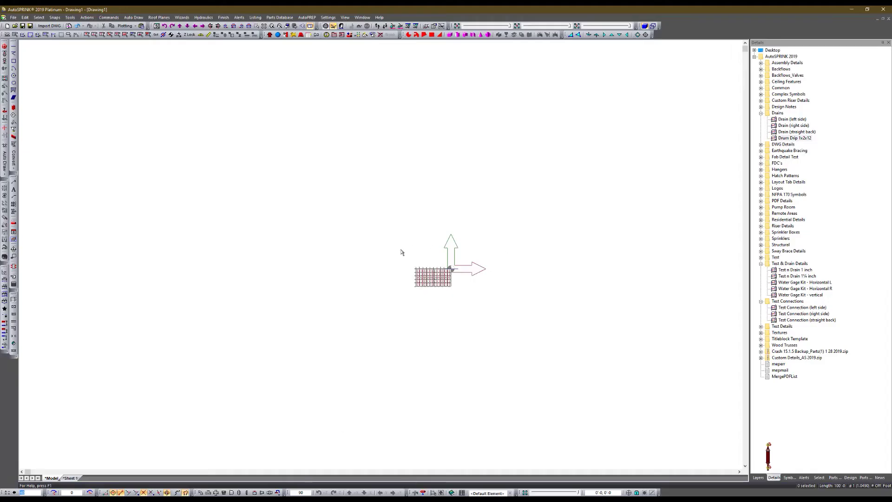
Zoom out on the empty Drawing1 and show the Window menu's list of open drawings.
scroll(403, 249, down, 3)
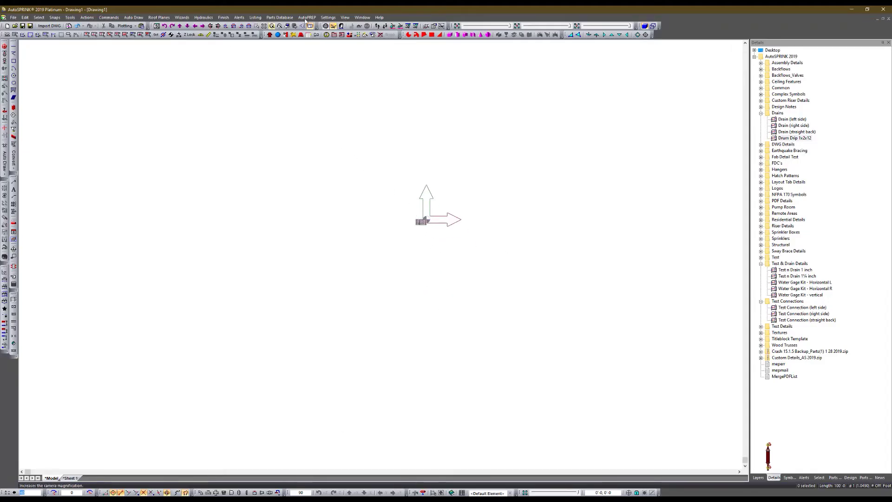
click(362, 17)
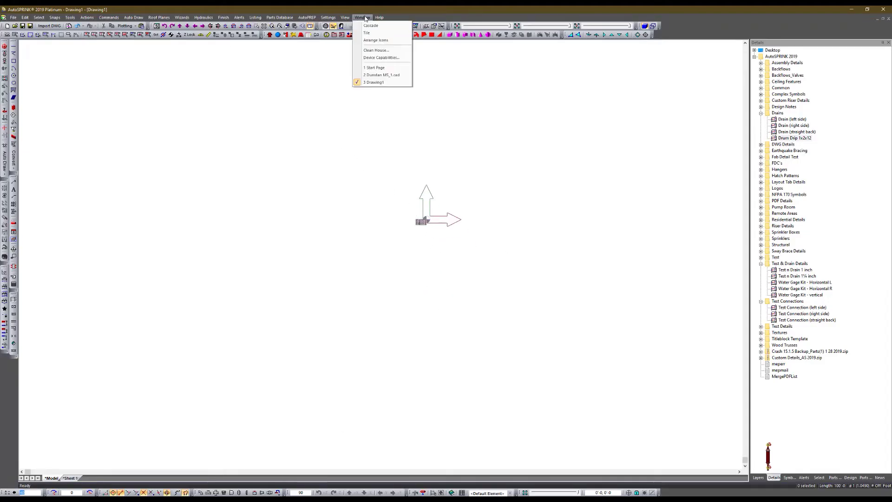
Switch to Dunstan MS_1.cad and delete its Alert layer from the Layers list.
click(378, 75)
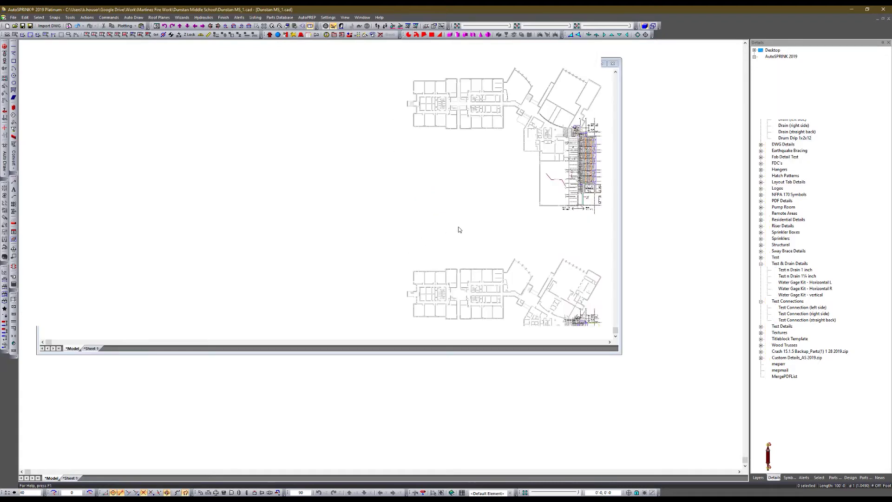
click(758, 477)
click(773, 51)
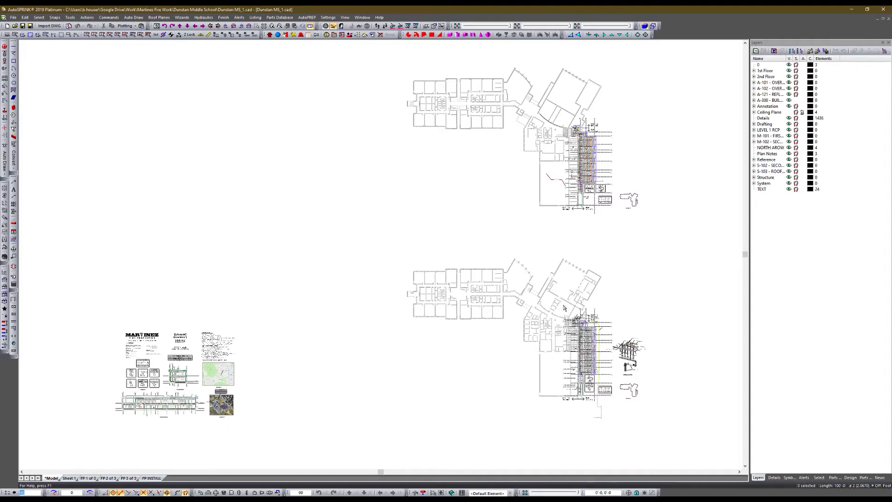
Zoom into the school floor plan and bring up the Tools menu.
scroll(498, 312, up, 3)
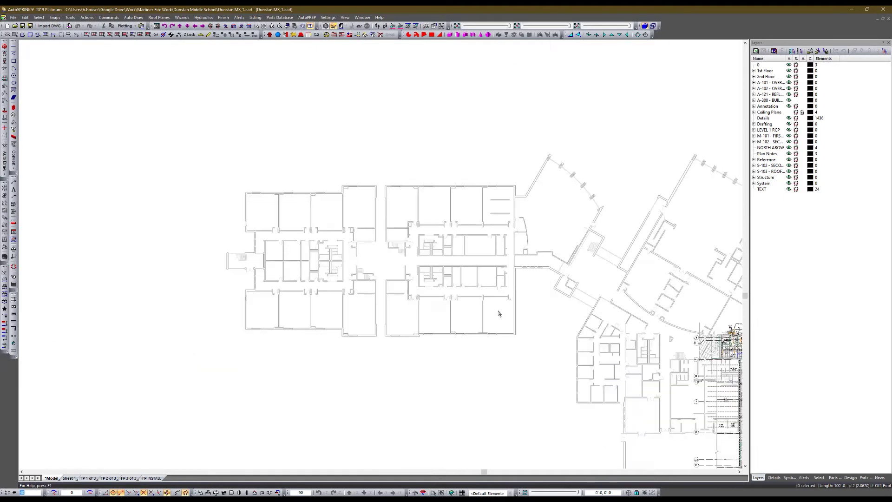
scroll(493, 309, up, 3)
scroll(466, 195, down, 2)
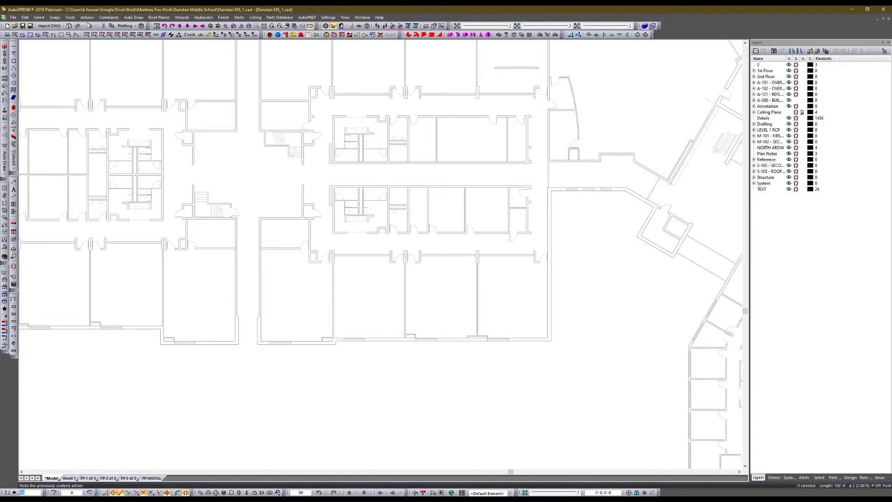
click(69, 17)
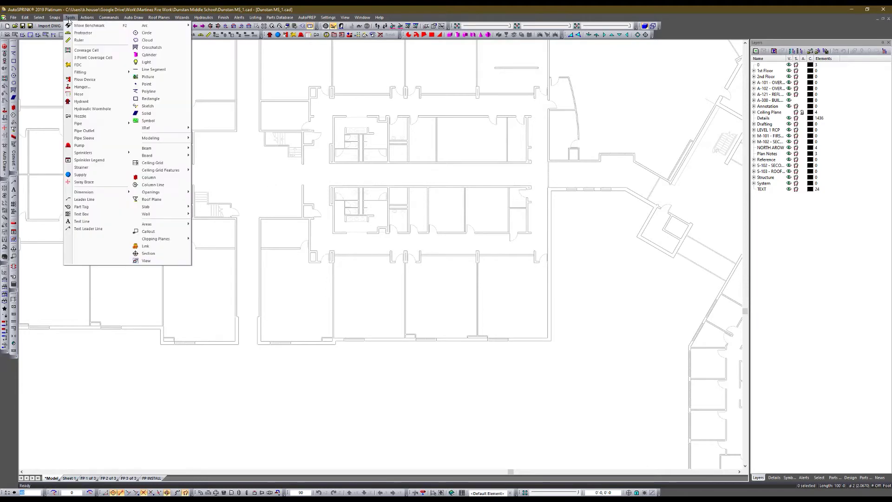
Place a 3 Point Coverage Cell on three corners of the angled room, generating six branch lines.
click(89, 61)
scroll(177, 236, down, 5)
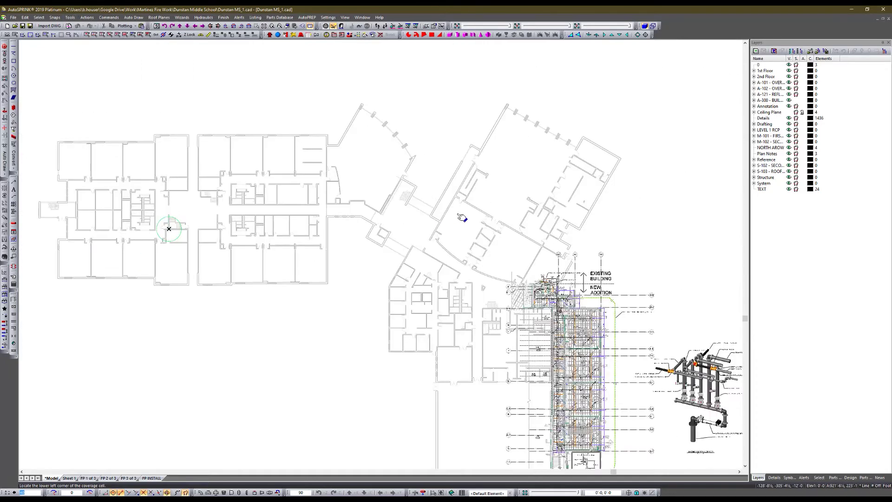
scroll(330, 211, up, 2)
scroll(327, 195, up, 2)
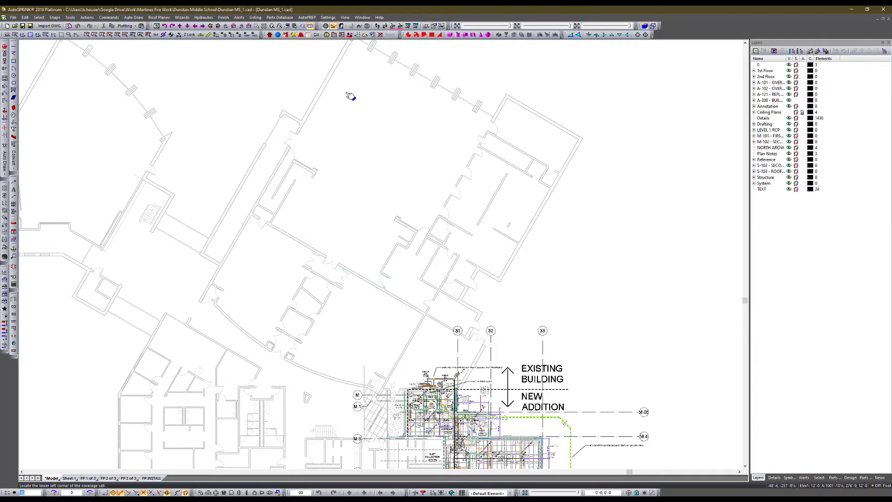
scroll(372, 147, down, 1)
scroll(367, 188, up, 4)
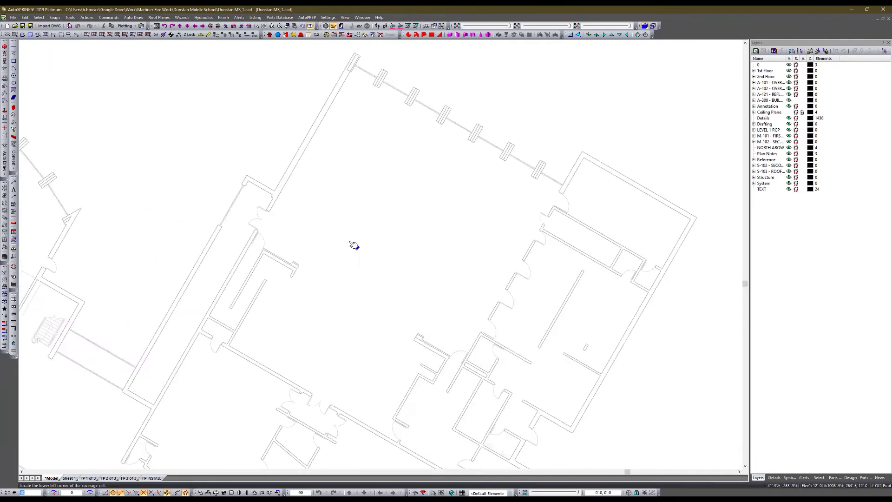
click(201, 329)
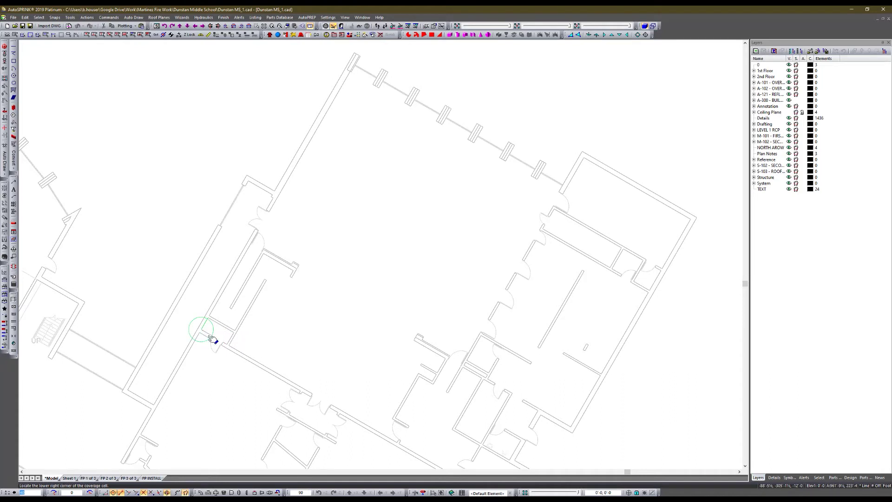
click(398, 441)
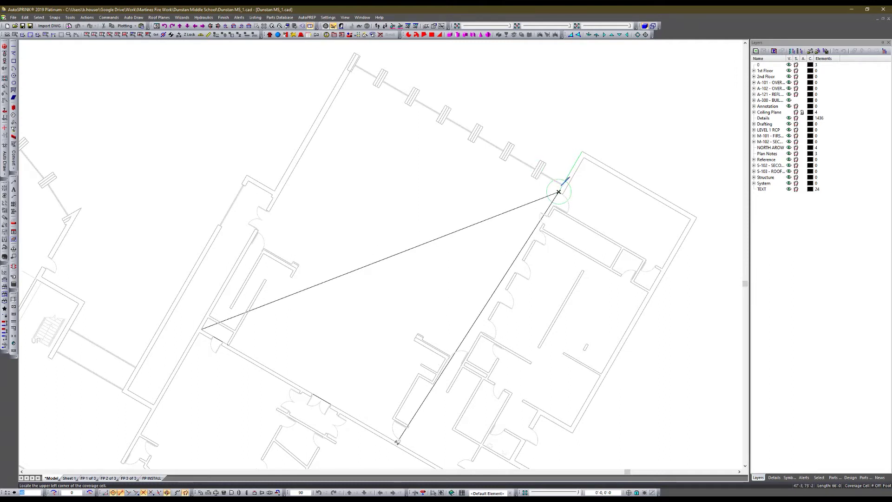
click(561, 186)
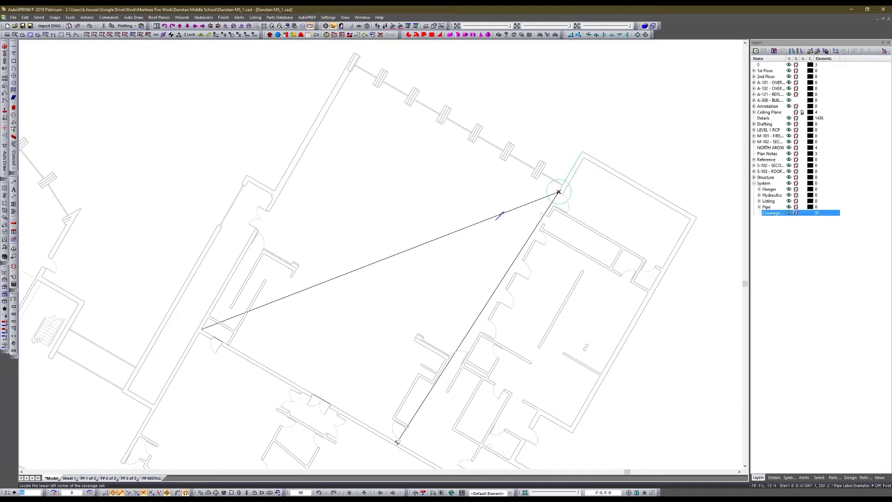
click(559, 191)
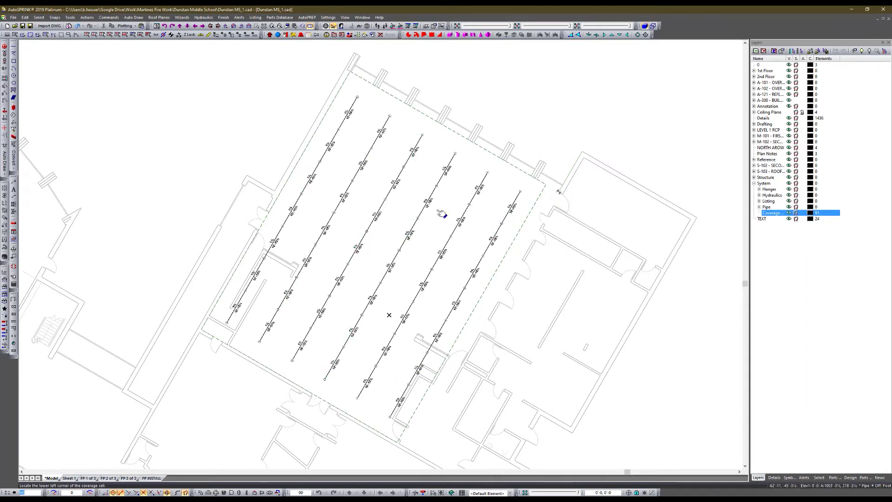
key(Escape)
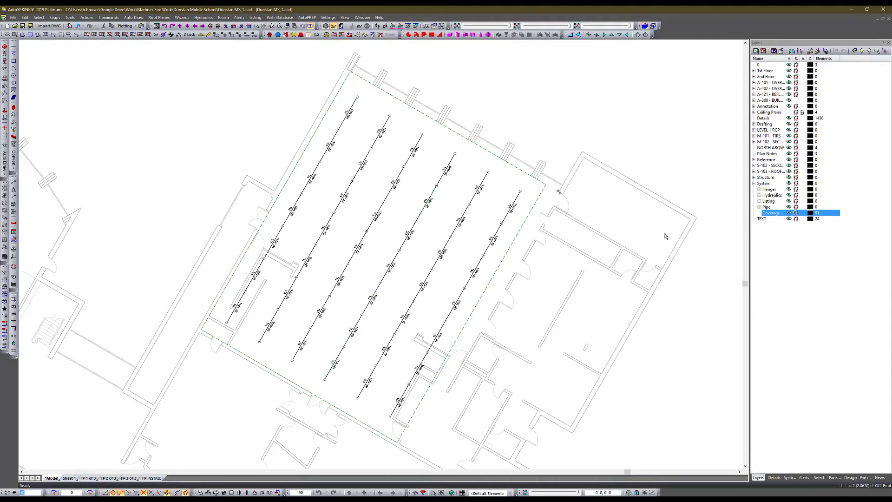
Draw a standard Coverage Cell over the two lower classrooms, adding three 1¼ branch lines at 11'-6" spacing.
scroll(536, 216, down, 2)
scroll(61, 249, up, 2)
scroll(60, 250, up, 2)
scroll(245, 159, down, 2)
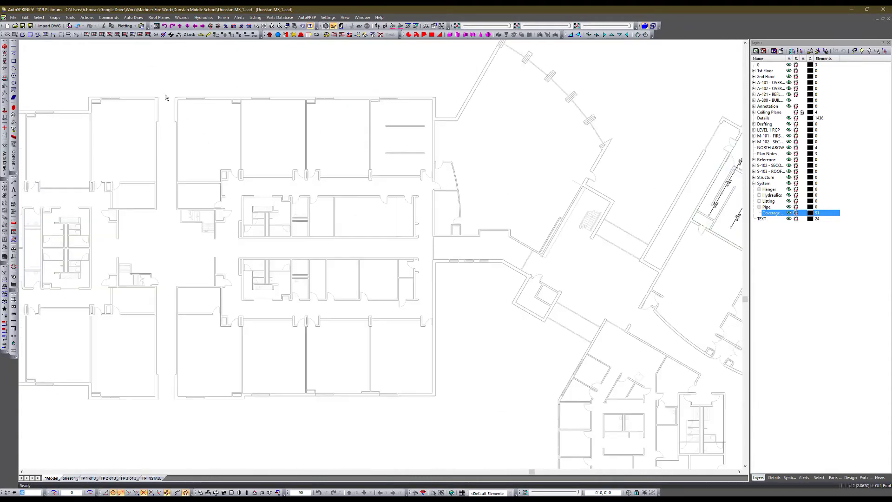
click(68, 17)
click(95, 53)
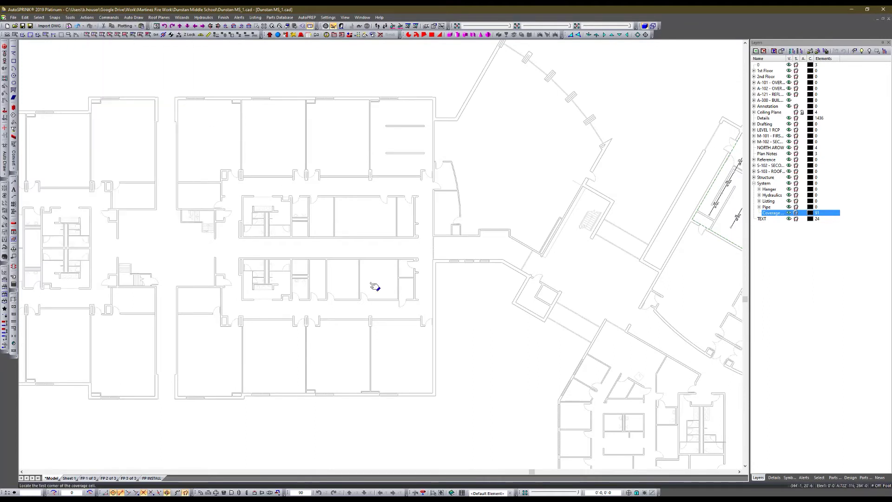
scroll(246, 395, up, 2)
click(239, 393)
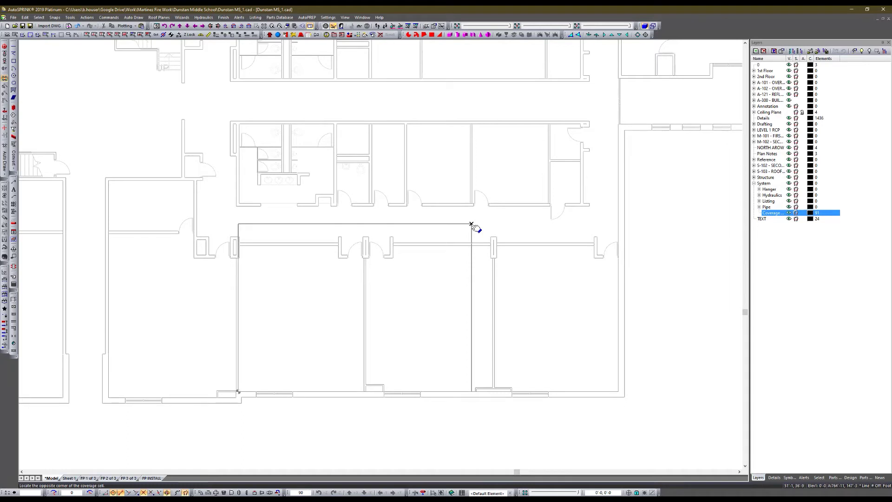
click(491, 243)
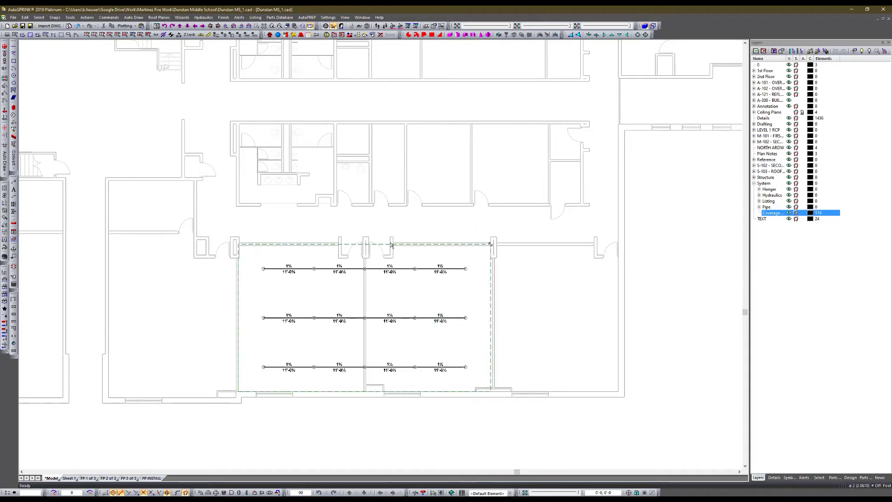
scroll(314, 278, down, 2)
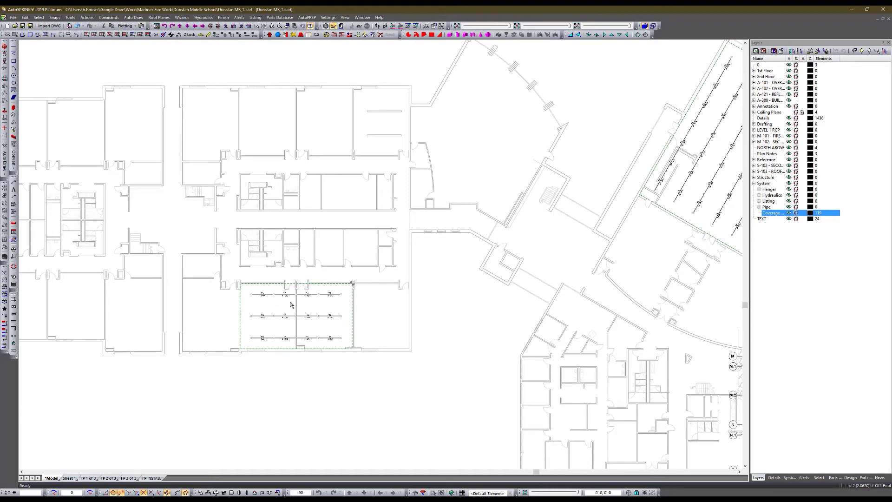
Clear the cell's spacing variance and run branch lines parallel to the shortest boundary dimension.
scroll(291, 304, up, 3)
double_click(324, 263)
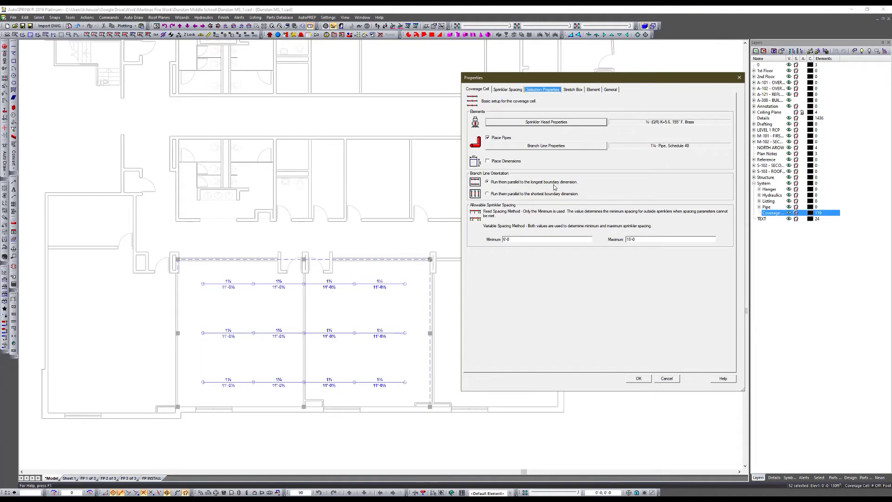
click(508, 89)
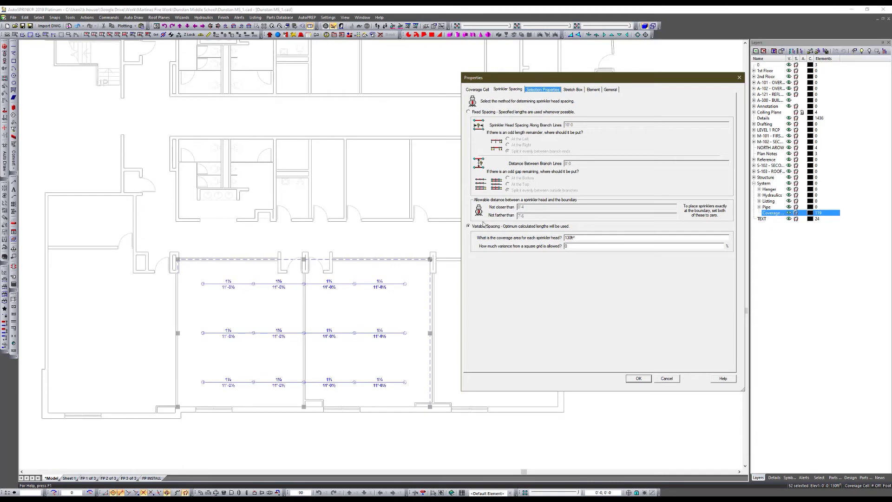
click(565, 246)
key(Delete)
click(480, 89)
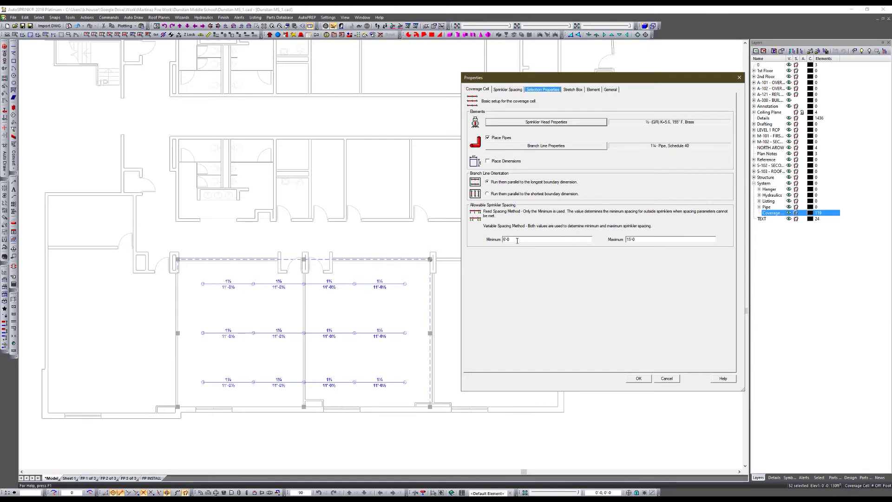
click(488, 194)
click(638, 378)
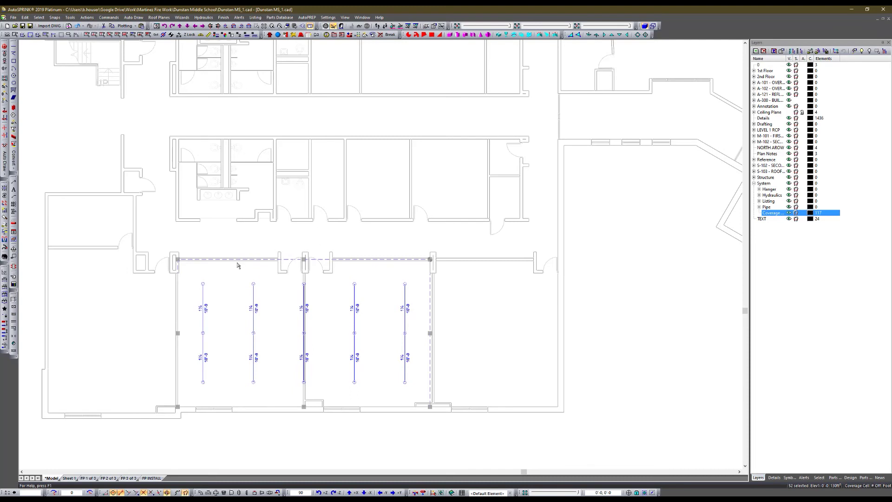
scroll(268, 262, down, 2)
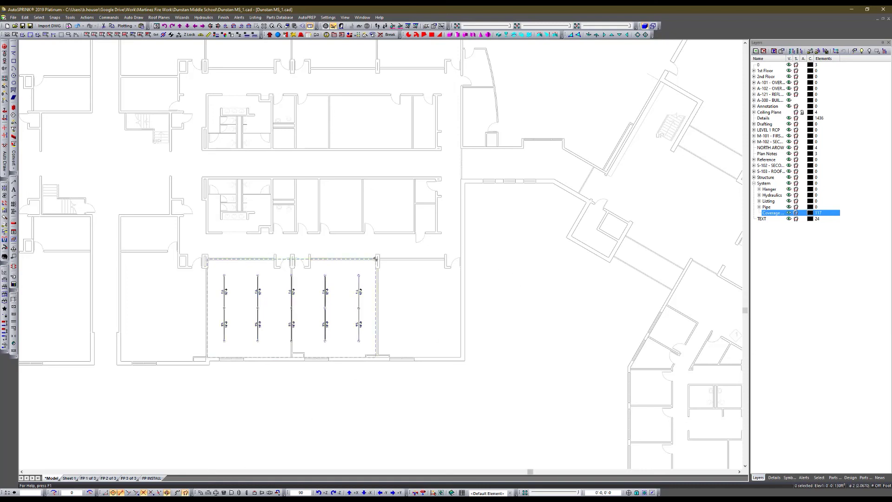
mouse_move(128, 500)
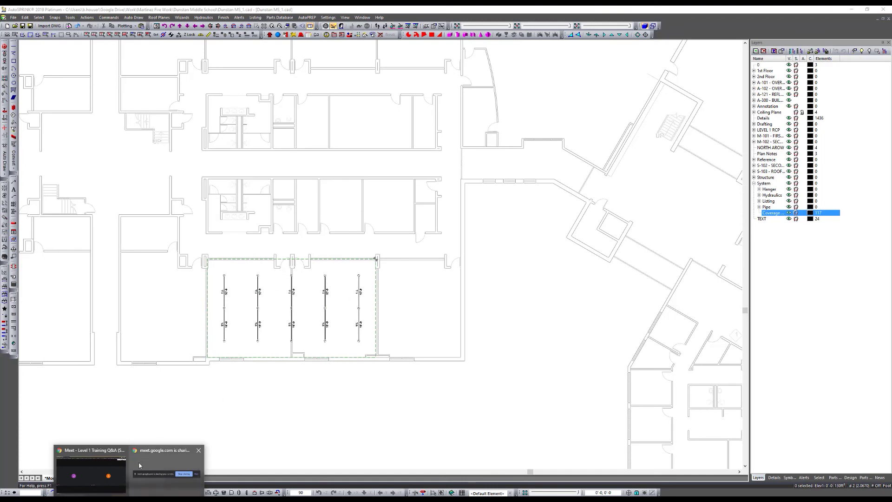
Bring the Google Meet call forward and briefly open then close the meeting chat.
click(91, 472)
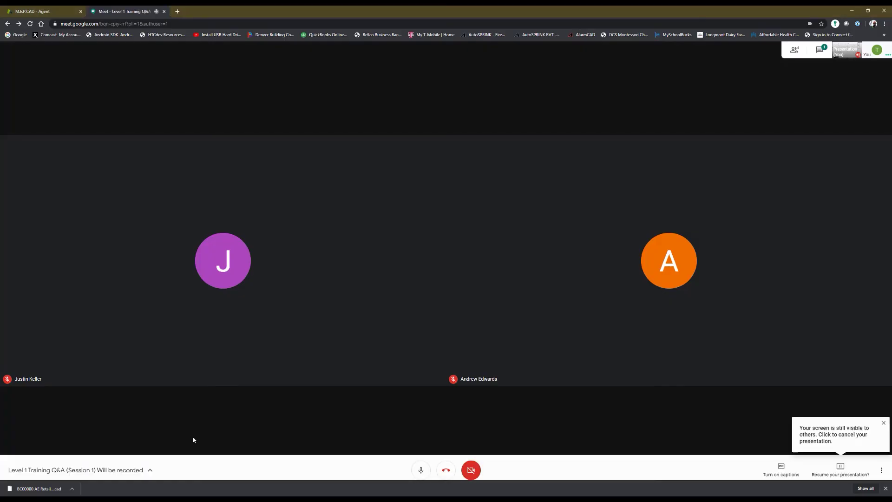
click(820, 50)
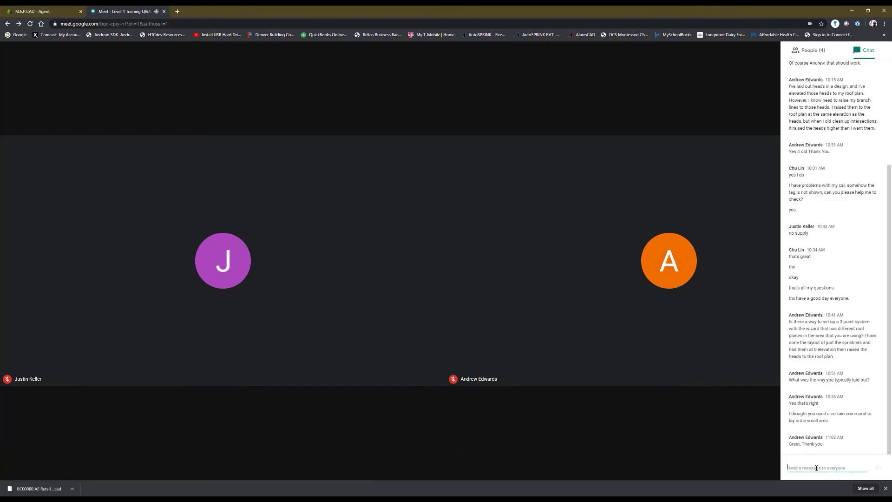
click(518, 97)
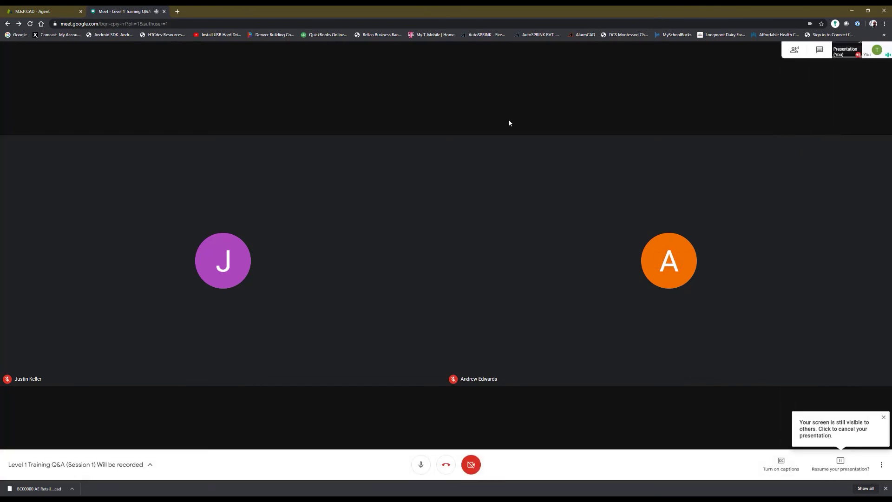